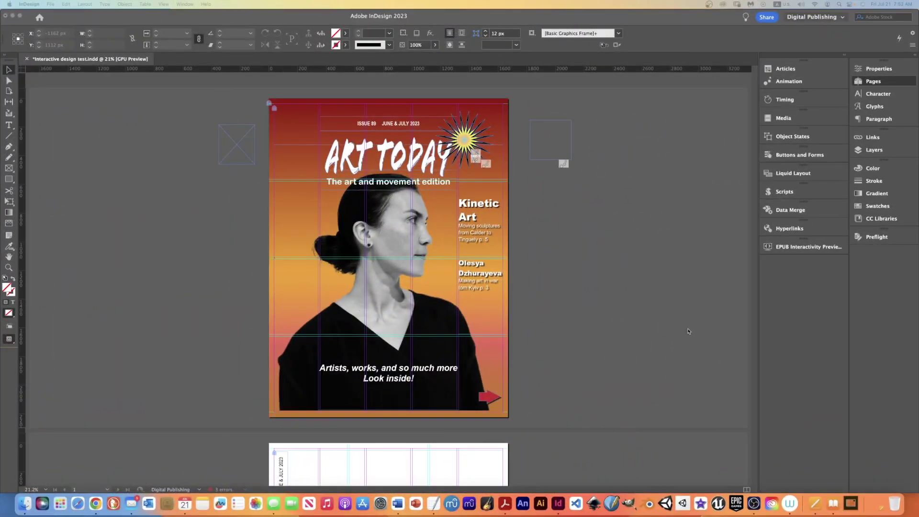
Scroll through the document and briefly show, then hide, the page thumbnails
scroll(687, 329, "up", 10)
scroll(685, 331, "down", 10)
scroll(685, 331, "up", 10)
left_click(879, 82)
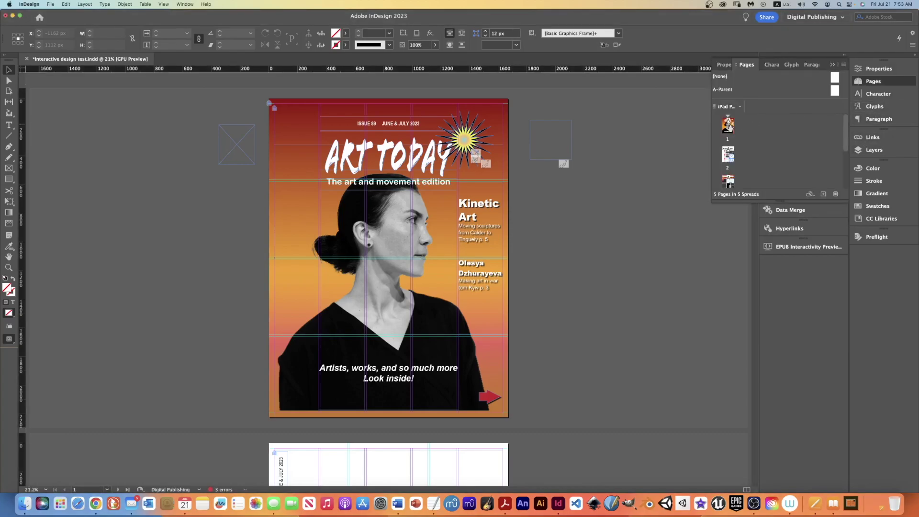
left_click(833, 66)
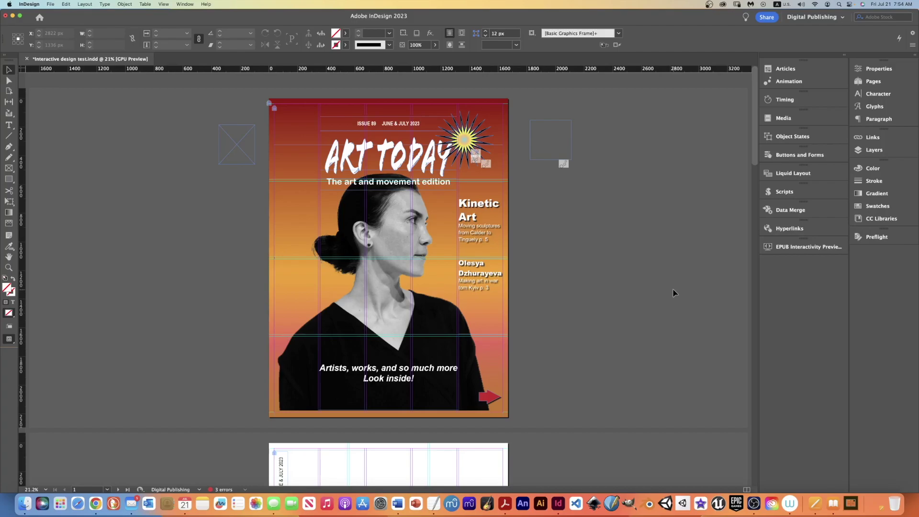
Select page 1 with the Page tool and bring up its Liquid Page Rule choices
left_click(9, 92)
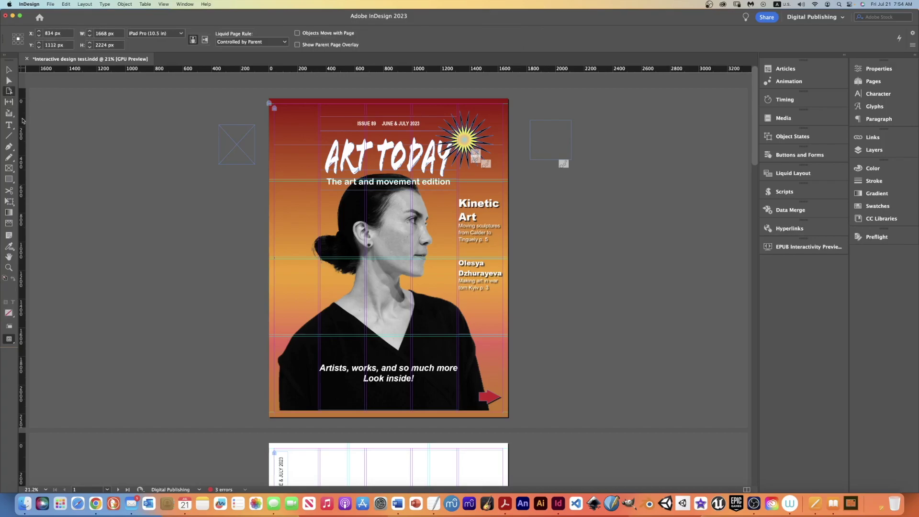
left_click(301, 228)
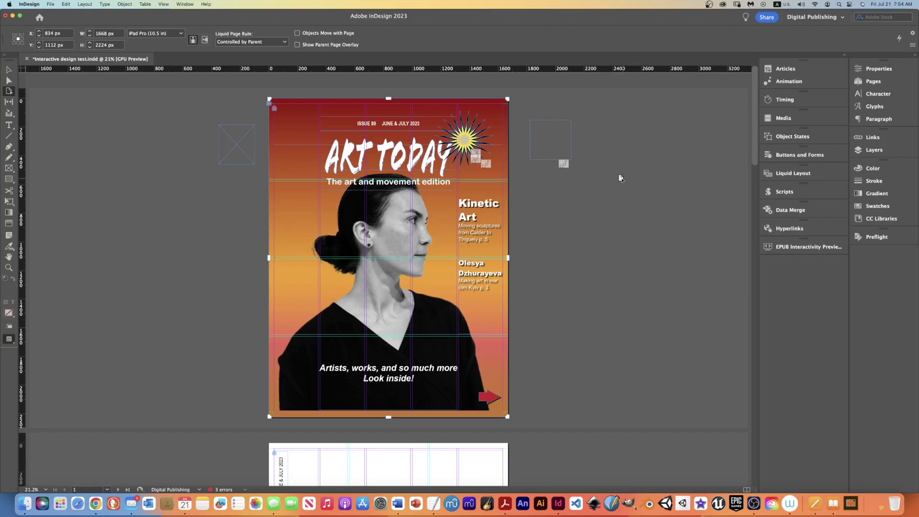
left_click(793, 174)
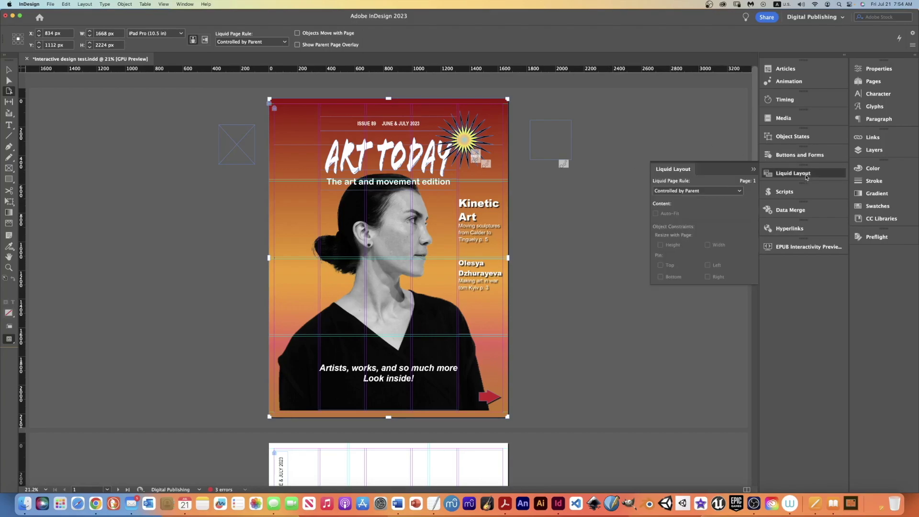
left_click(742, 192)
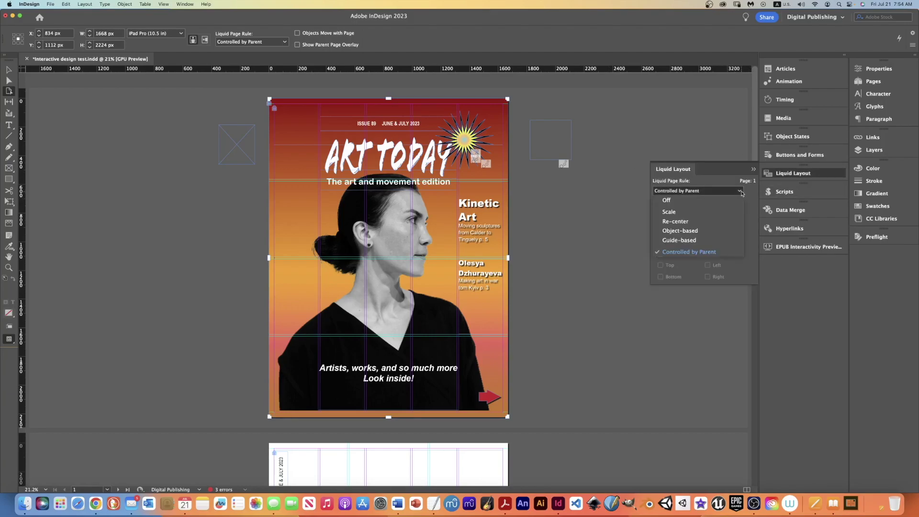
Make the rule Object-based and pin the Kinetic Art frame right, resizing width and height
left_click(718, 236)
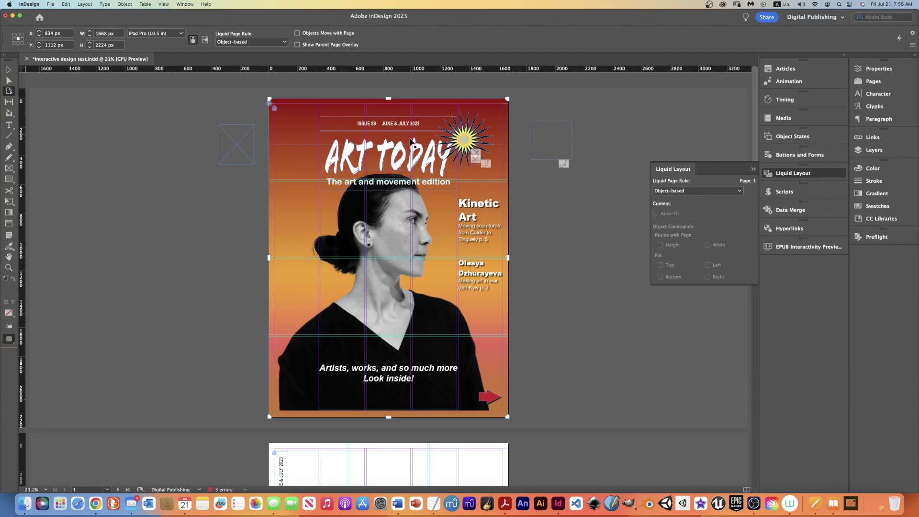
left_click(470, 206)
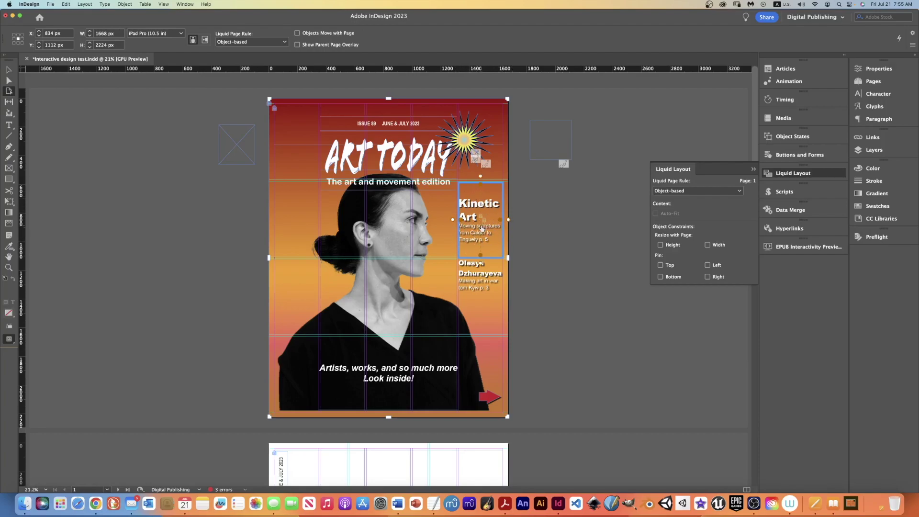
left_click(509, 221)
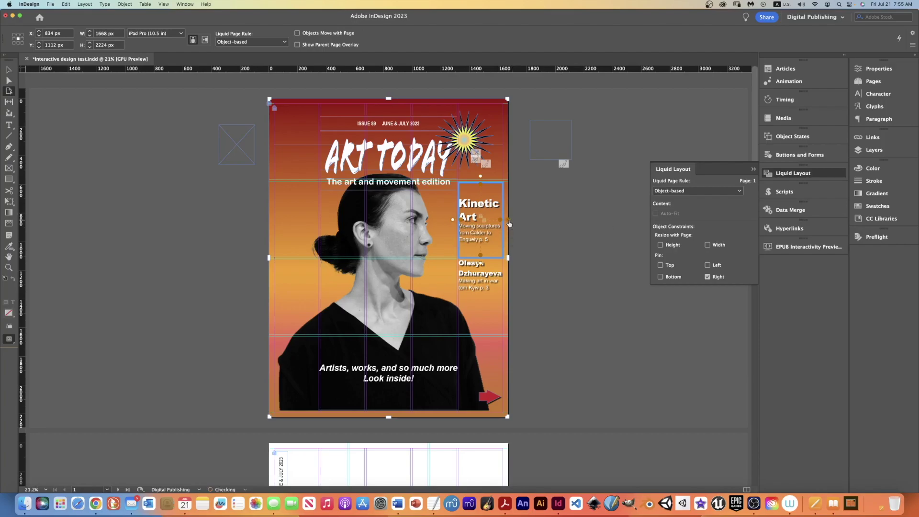
left_click(461, 222)
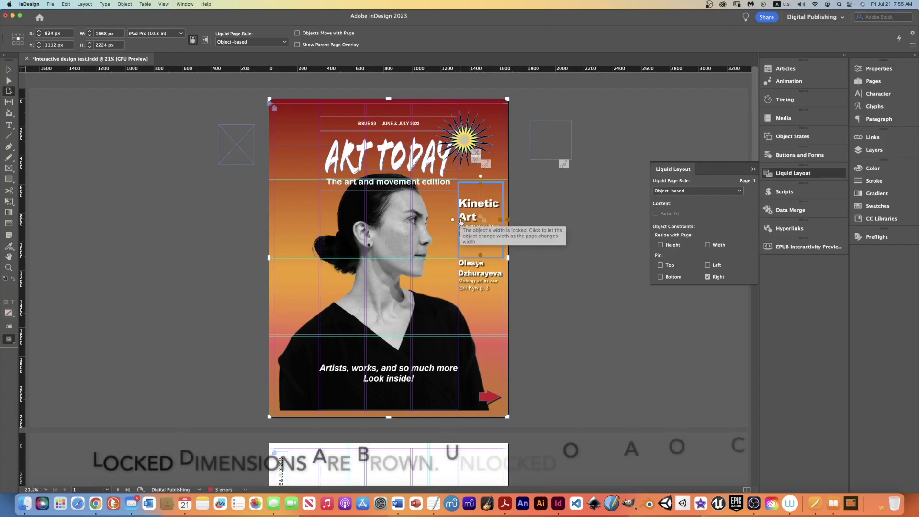
left_click(481, 188)
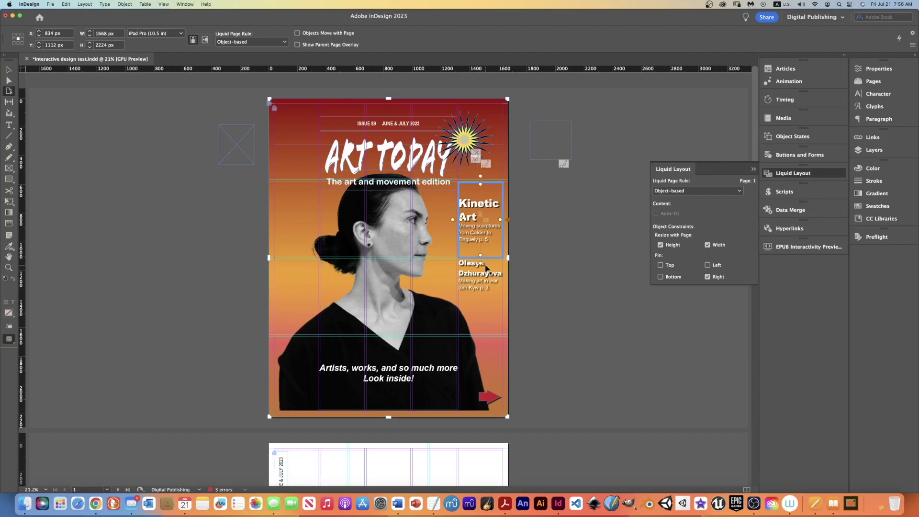
Pin the second cover line right with resizable height, and the red arrow bottom and right
left_click(485, 271)
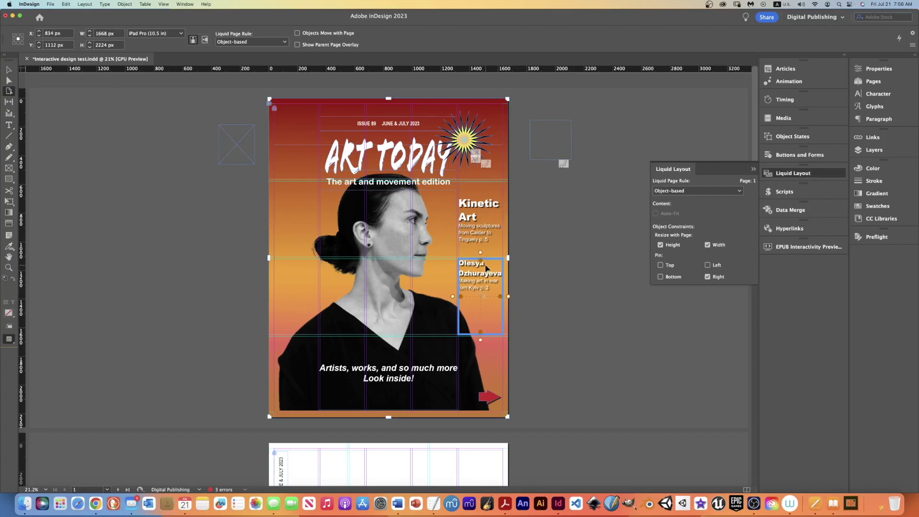
left_click(508, 298)
left_click(480, 267)
left_click(491, 398)
left_click(507, 397)
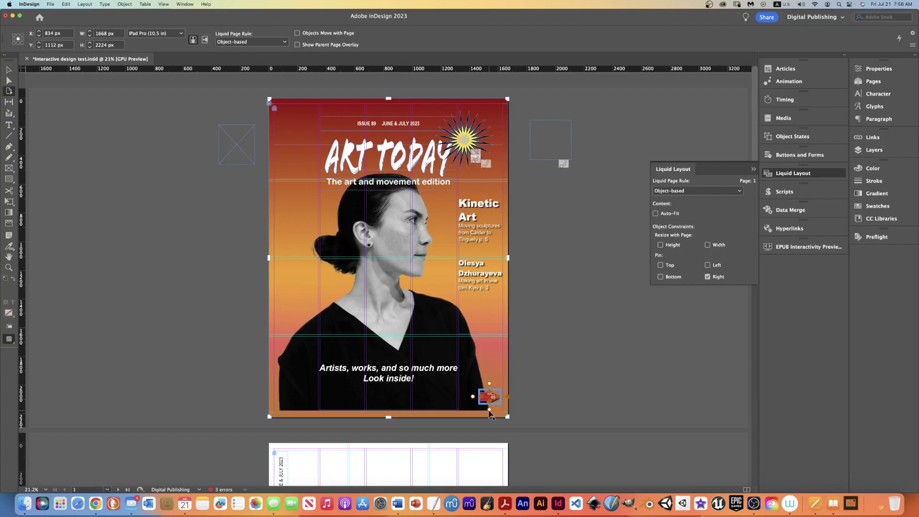
left_click(490, 410)
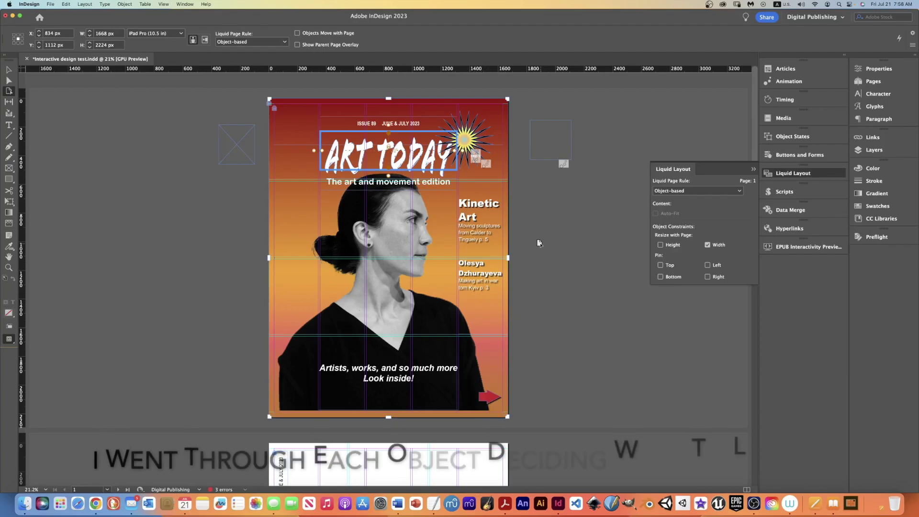
left_click(542, 246)
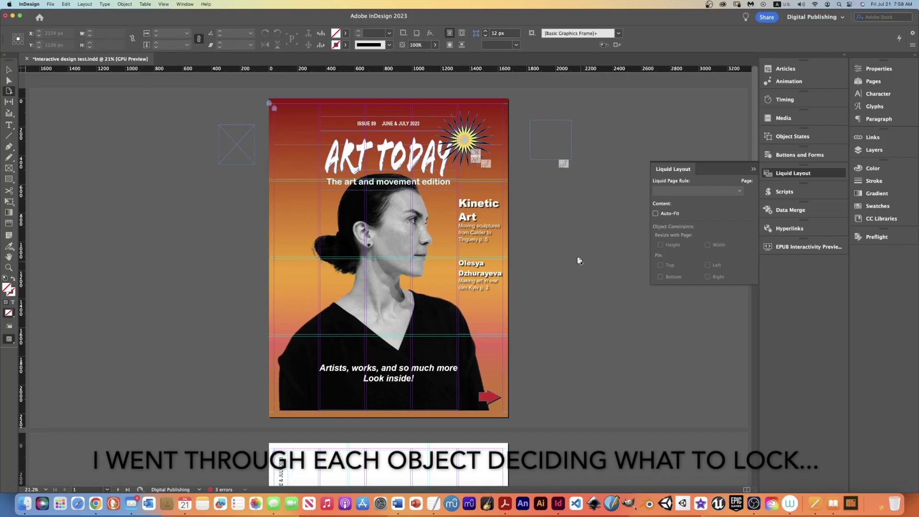
Create a landscape alternate layout of the cover, then select all the second cover line's text
left_click(754, 170)
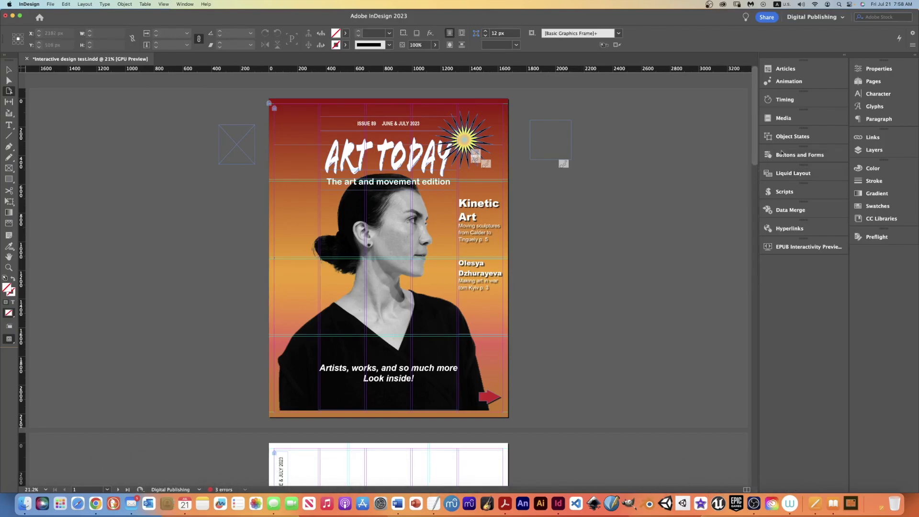
left_click(880, 86)
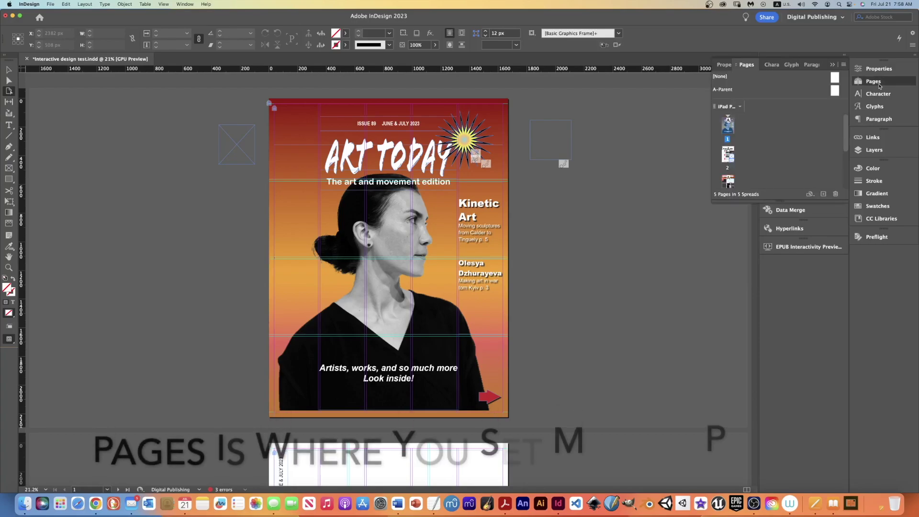
right_click(729, 129)
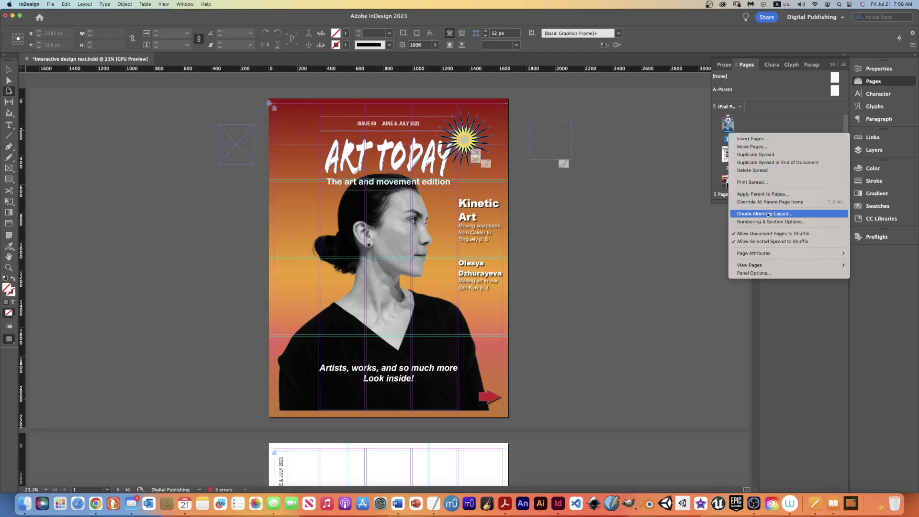
left_click(845, 68)
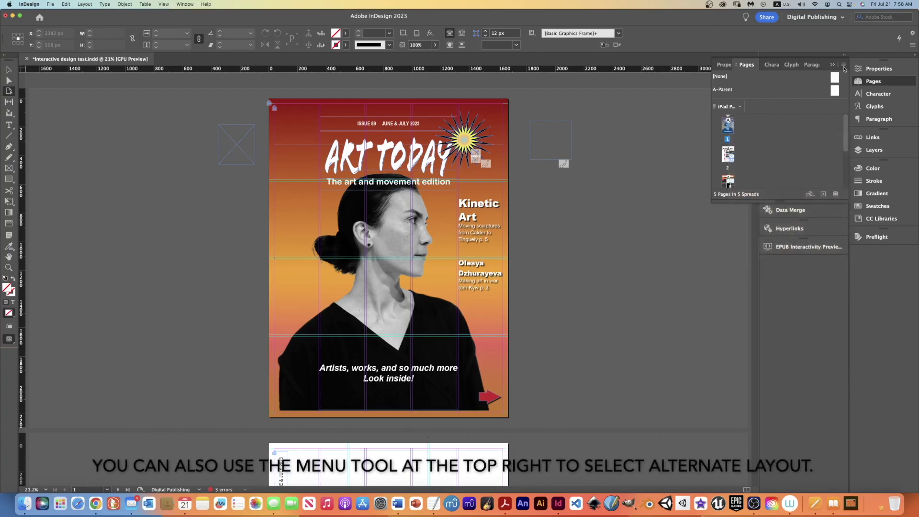
left_click(845, 69)
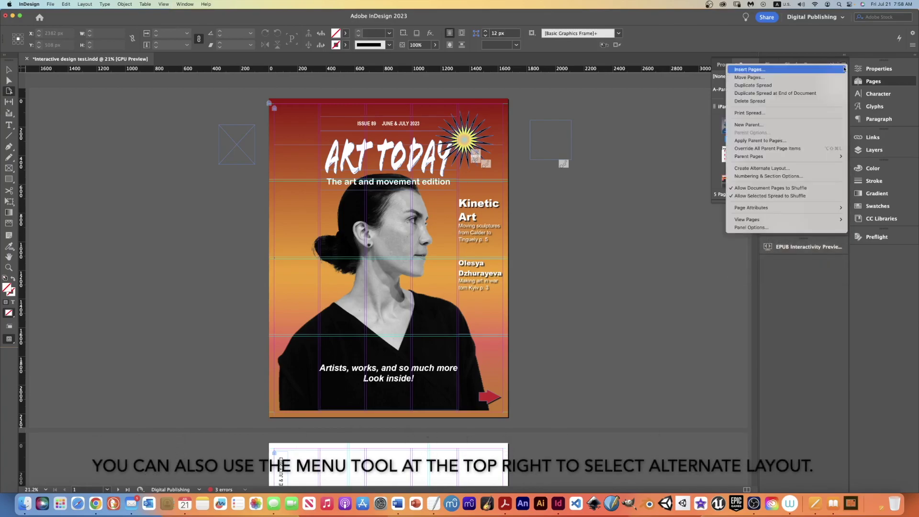
left_click(788, 168)
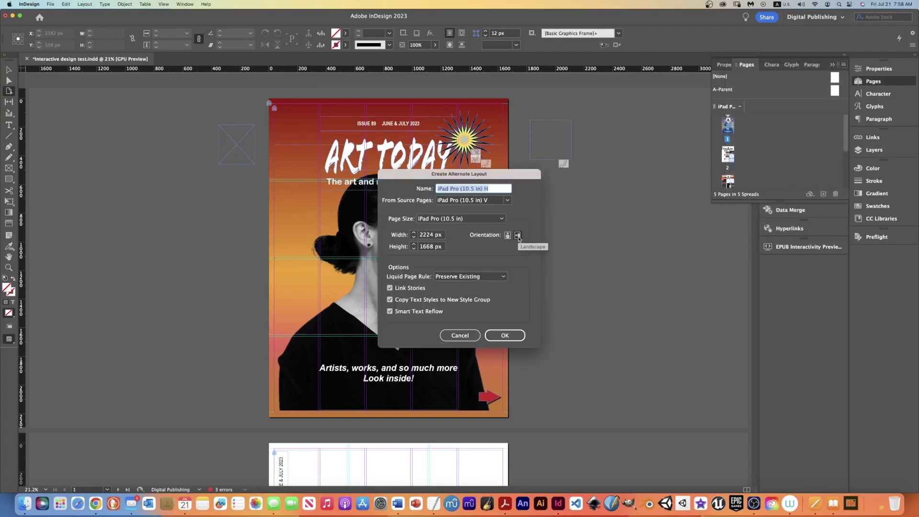
left_click(507, 339)
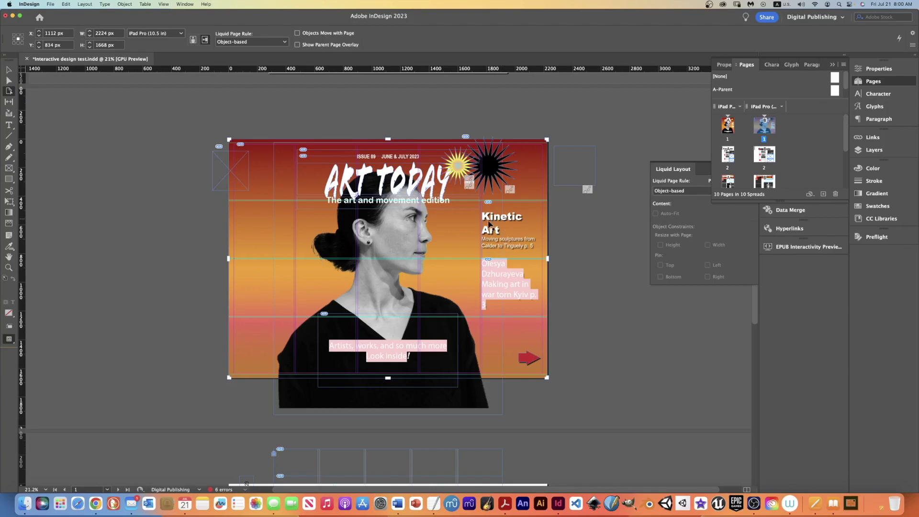
double_click(499, 293)
key("super+a")
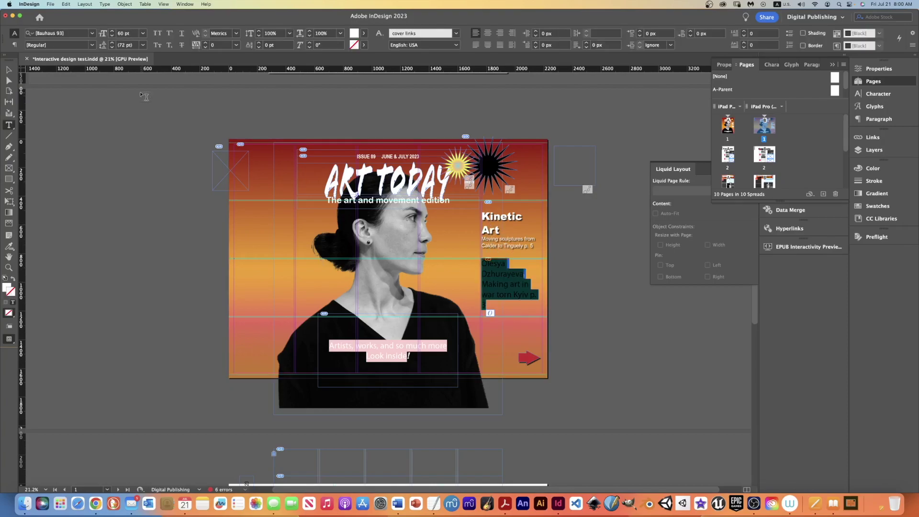
Set the cover line in Arial Black and its 'Making art in war torn Kyiv p. 3' lines in Arial Regular 36 pt
left_click(92, 35)
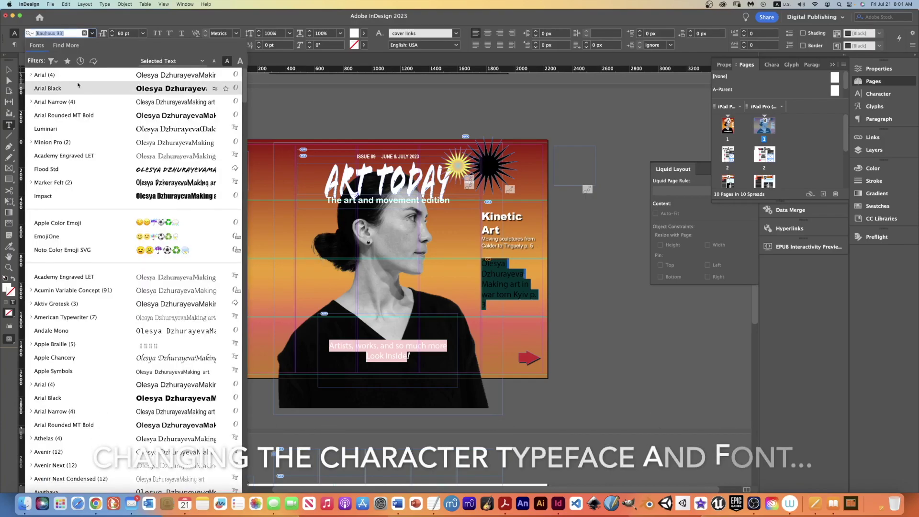
left_click(78, 88)
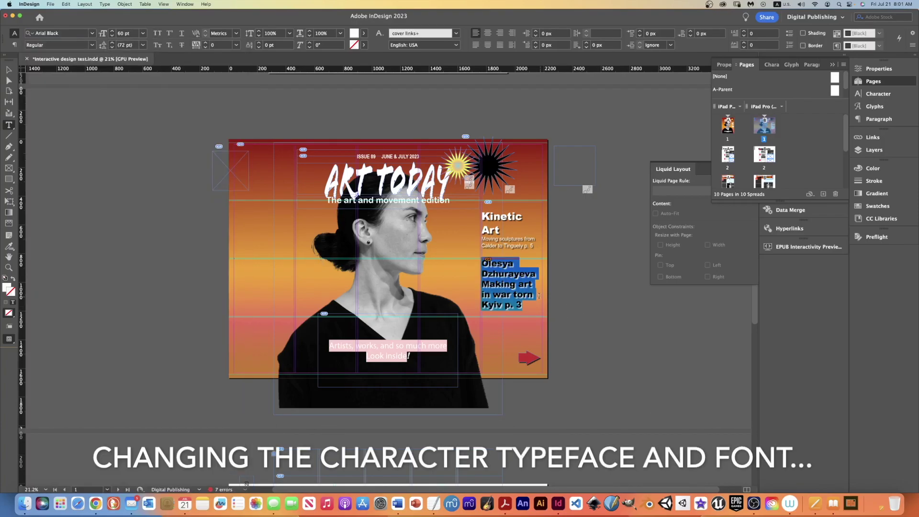
left_click_drag(523, 306, 482, 282)
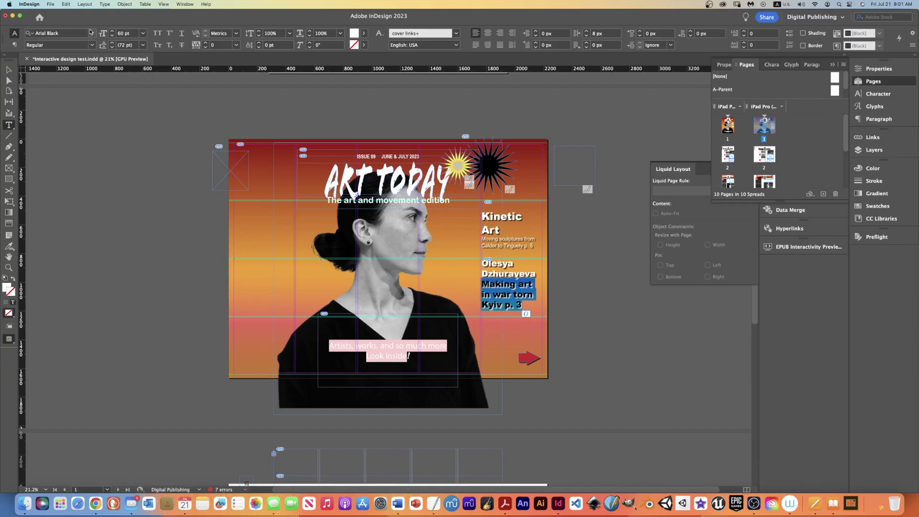
left_click(58, 33)
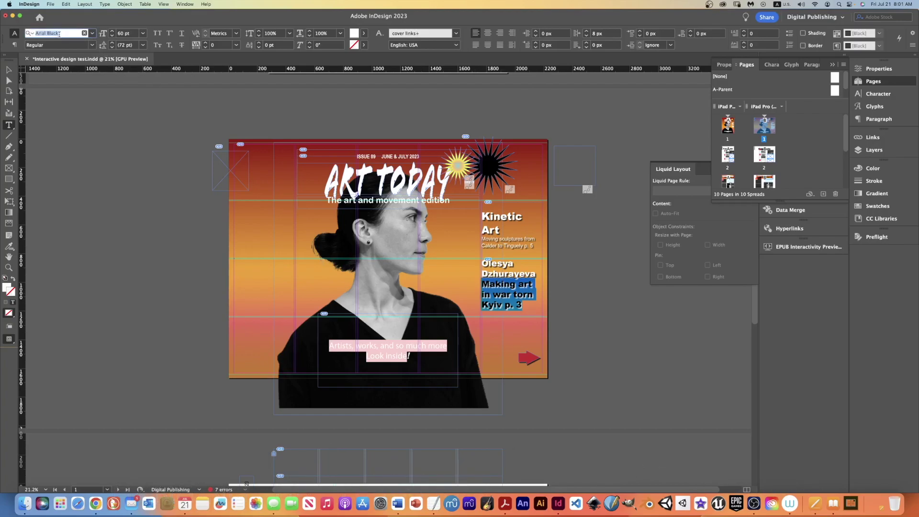
type("arial r")
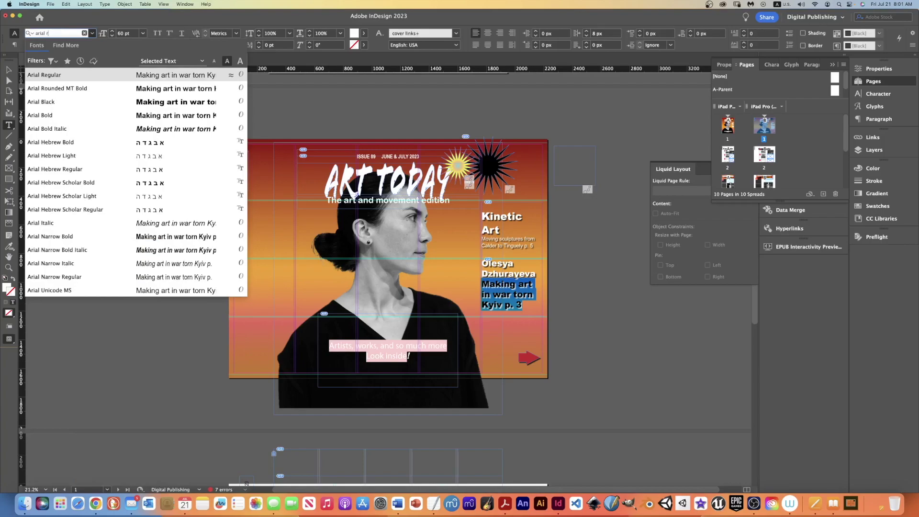
left_click(87, 75)
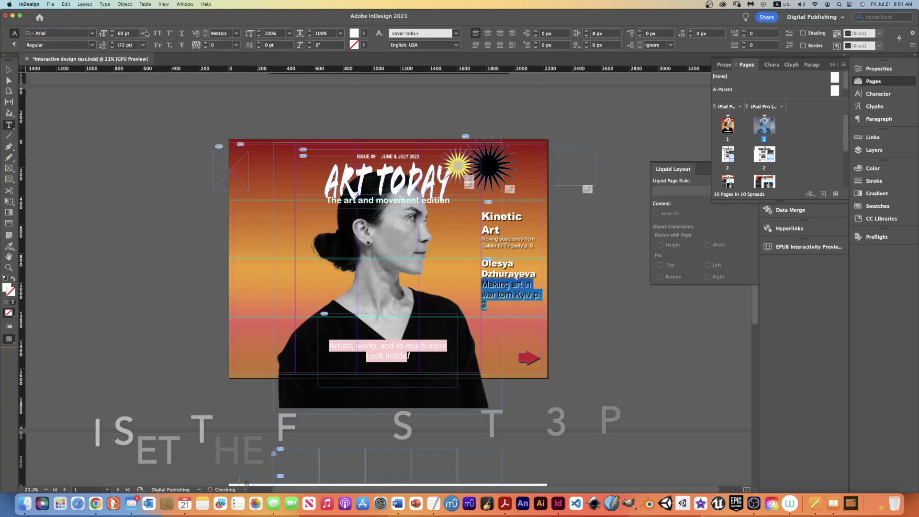
left_click(143, 33)
left_click(132, 149)
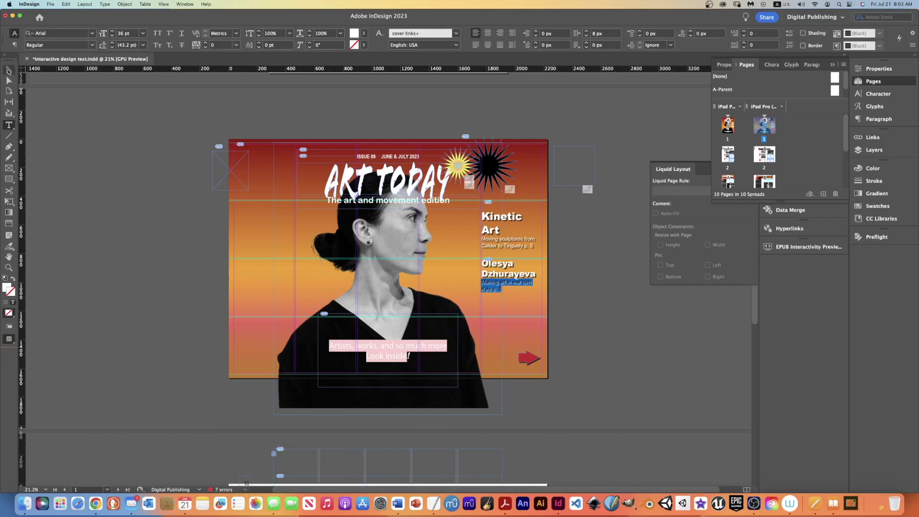
Apply Arial Bold Italic to the entire 'Artists, works… Look inside!' tagline, then deselect
left_click(376, 358)
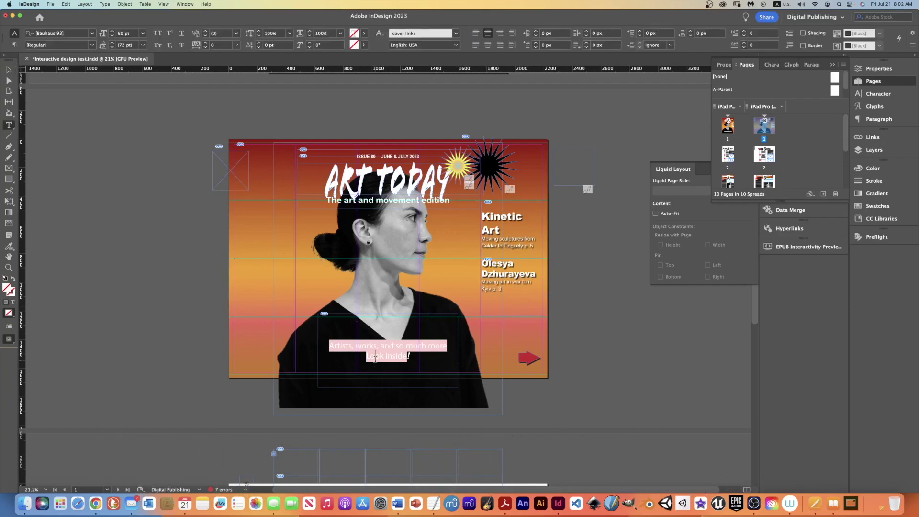
key("super+a")
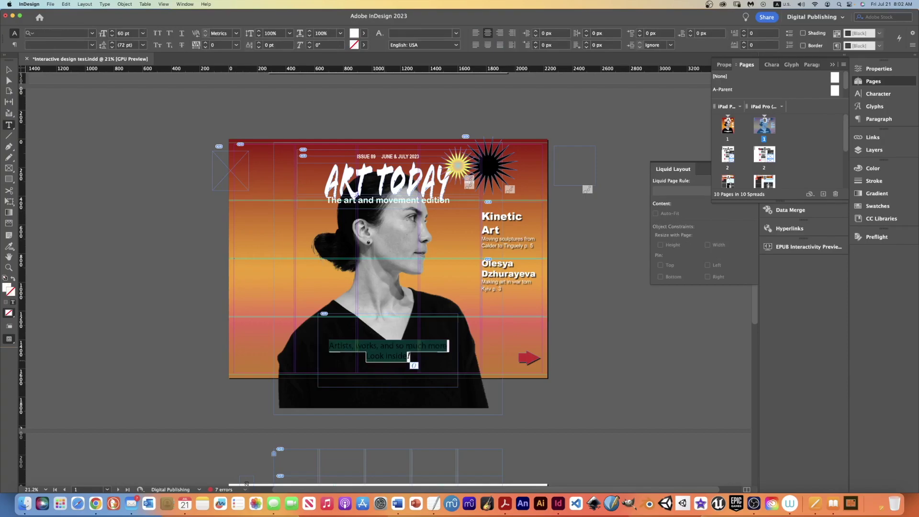
left_click(68, 37)
type("ari")
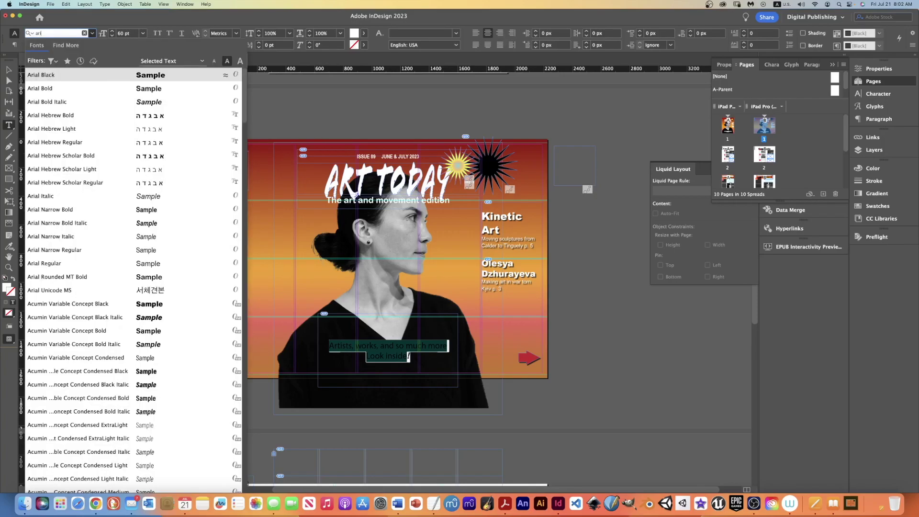
left_click(75, 102)
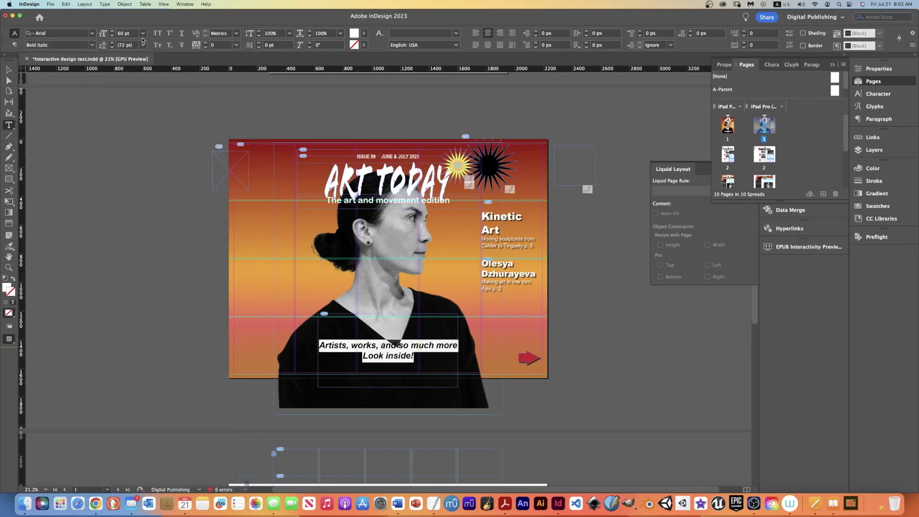
key("Escape")
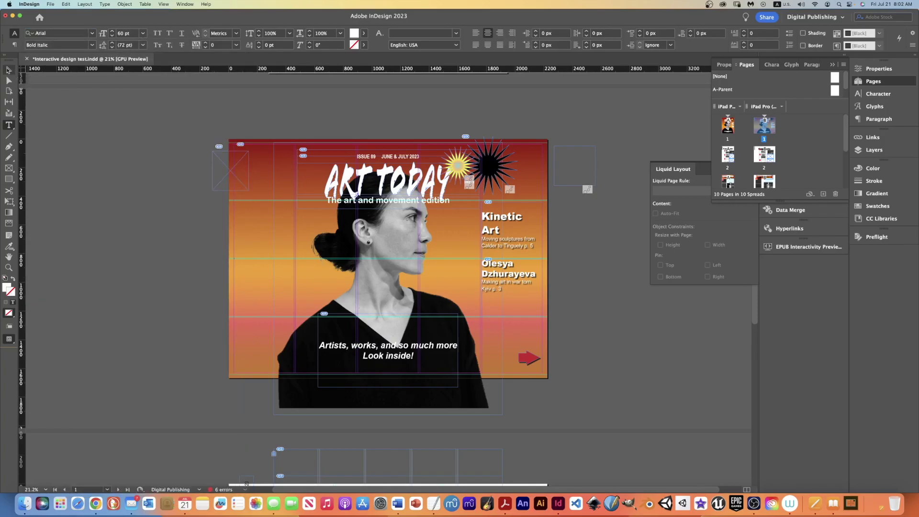
left_click(193, 310)
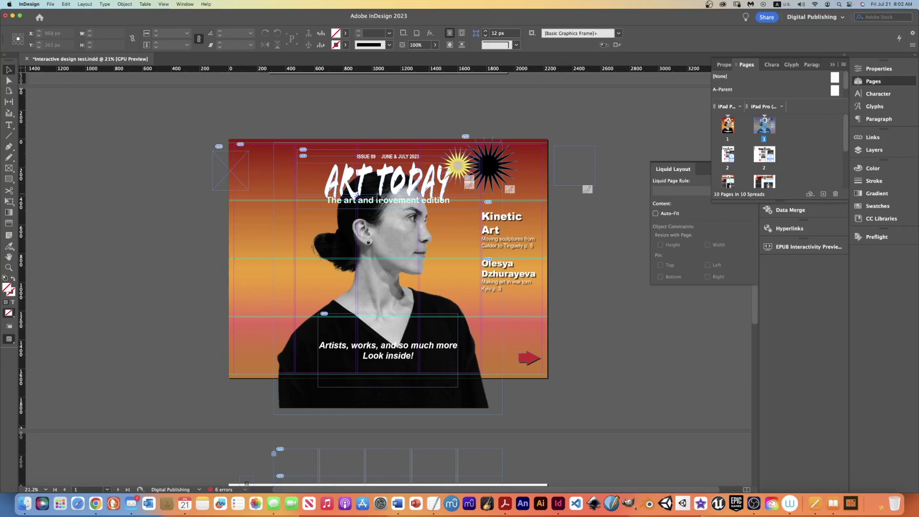
Drag the starburst group to the right of the ART TODAY title
left_click(459, 169)
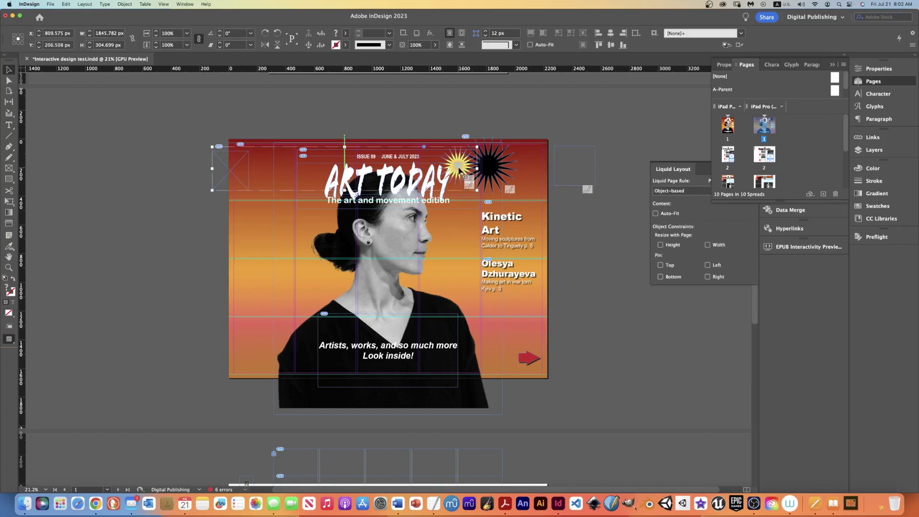
left_click_drag(458, 170, 459, 169)
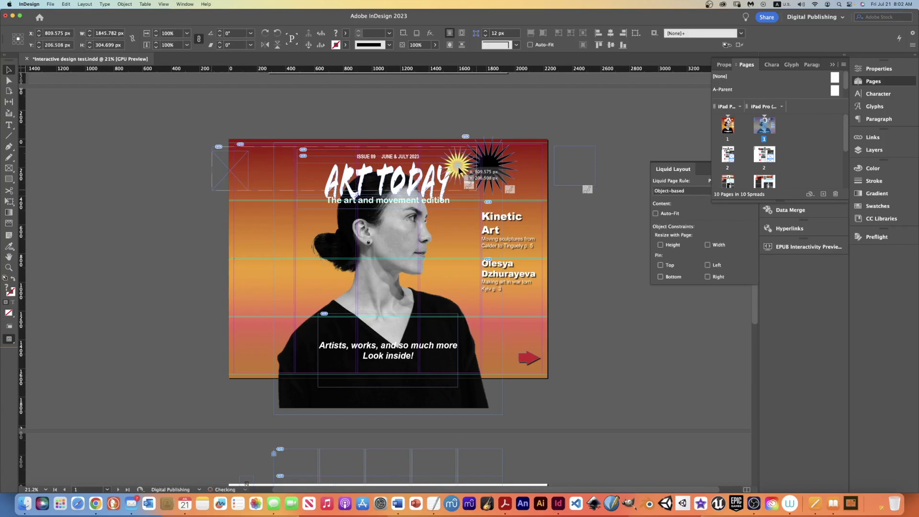
left_click_drag(458, 169, 488, 166)
left_click(470, 142)
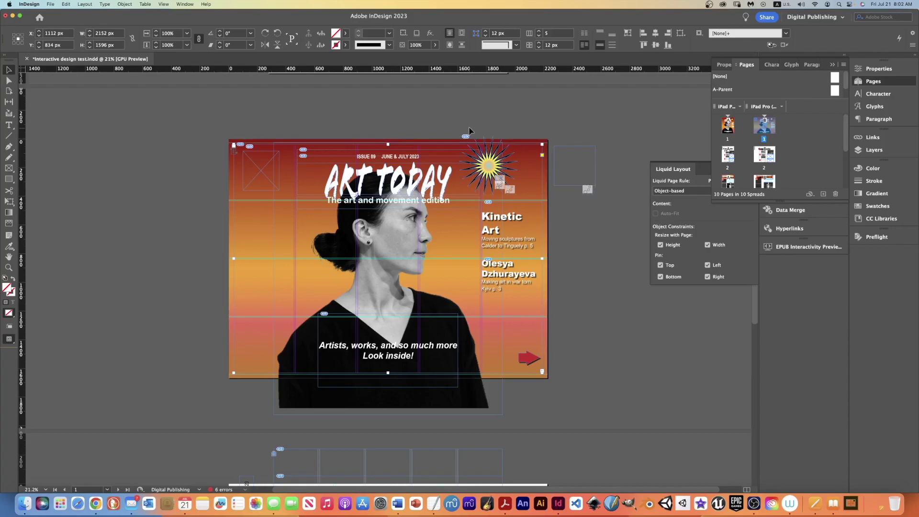
left_click(486, 144)
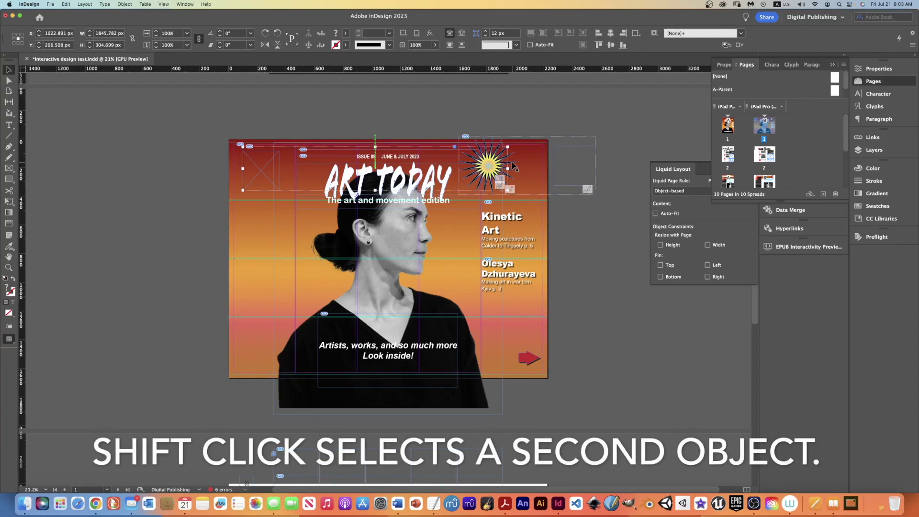
Add the empty right-side frame to the starburst selection and nudge both down slightly
left_click(513, 165, "shift")
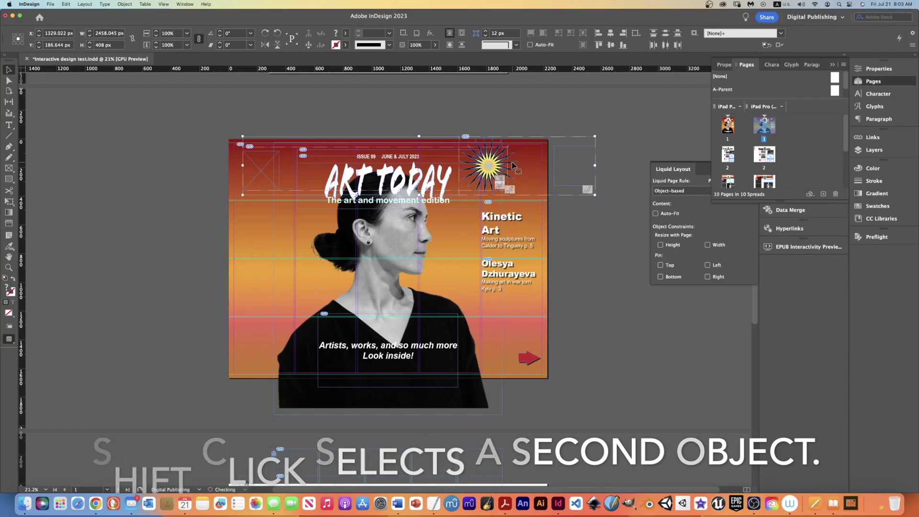
key("Down")
key("Down")
key("Down")
key("Down")
key("Down")
key("Down")
key("Down")
key("Down")
key("shift+Down")
key("shift+Down")
key("shift+Down")
key("shift+Down")
key("shift+Down")
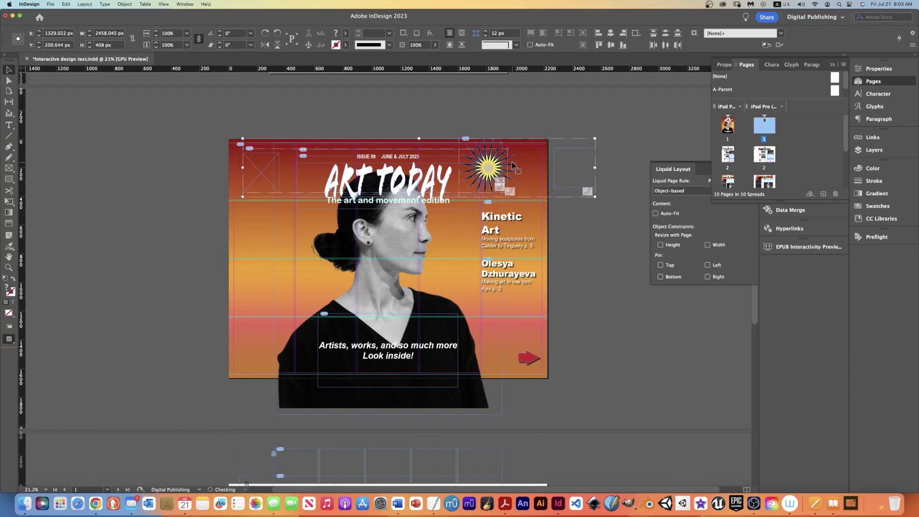
key("Down")
key("Down")
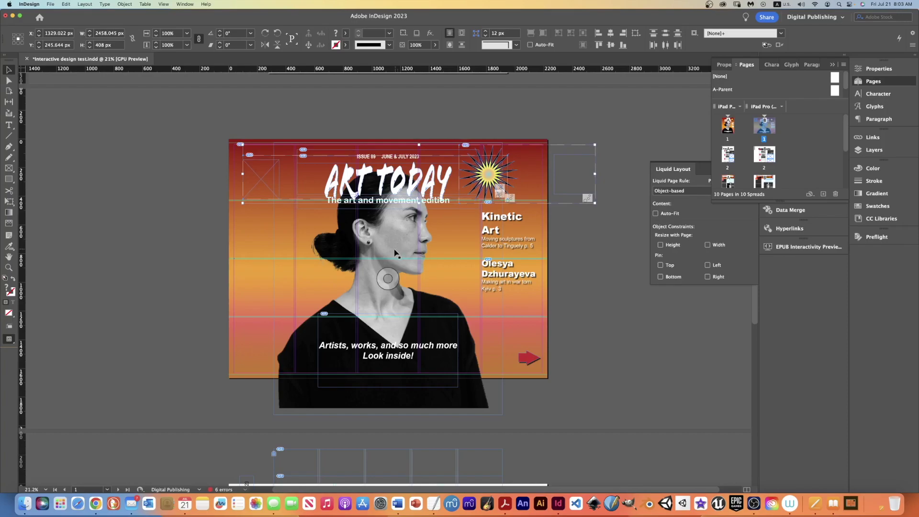
left_click(394, 253)
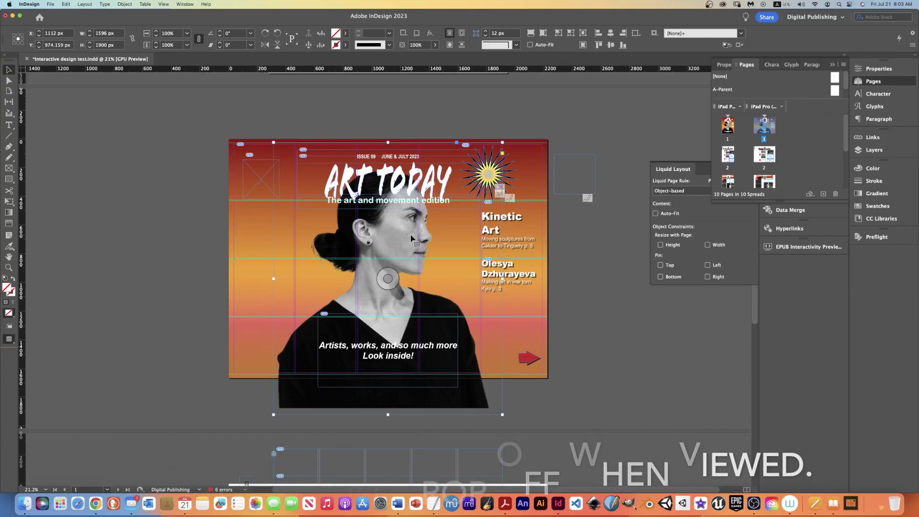
Drag the portrait image frame left and slightly lower on the landscape page
left_click_drag(410, 238, 323, 251)
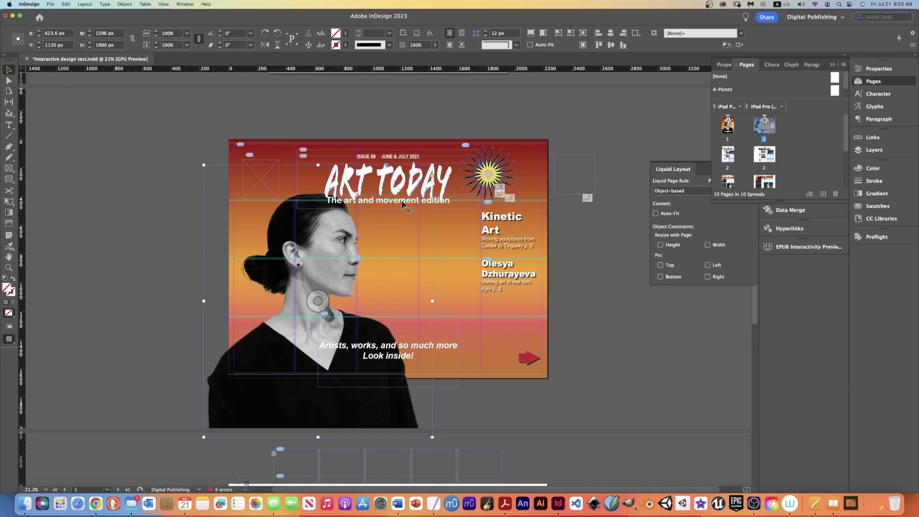
Nudge the subtitle text frame down three steps
left_click(353, 210)
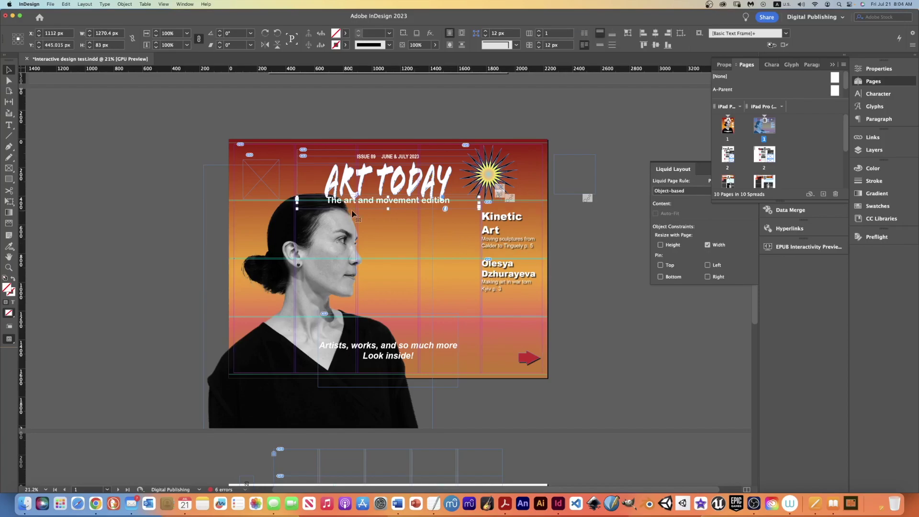
key("Down")
key("Down")
key("Down")
key("Down")
key("Down")
key("Down")
key("Down")
key("Down")
key("Down")
key("Down")
key("Down")
key("Down")
key("Down")
key("Down")
key("Down")
key("Down")
key("Down")
key("Down")
key("Down")
key("Down")
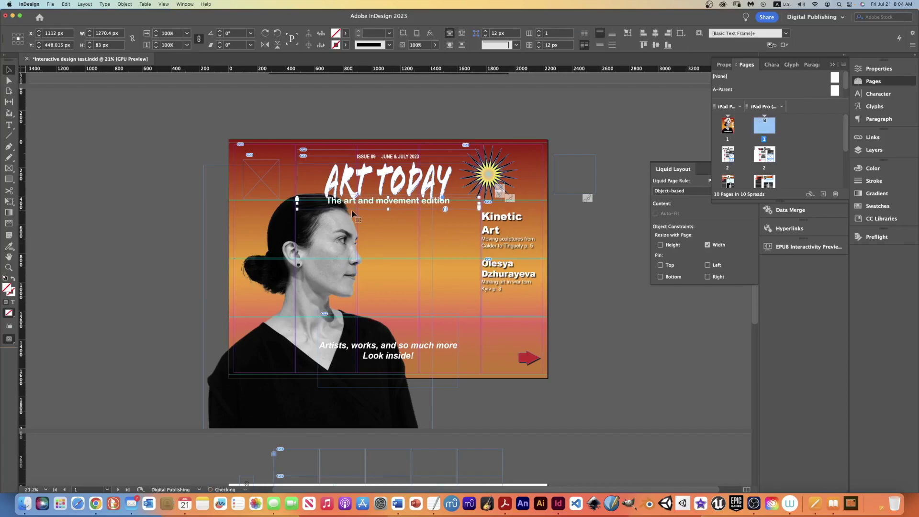
key("Down")
key("Down")
key("Down")
key("Down")
key("Down")
key("Down")
key("Down")
key("Down")
key("Down")
key("Down")
key("Down")
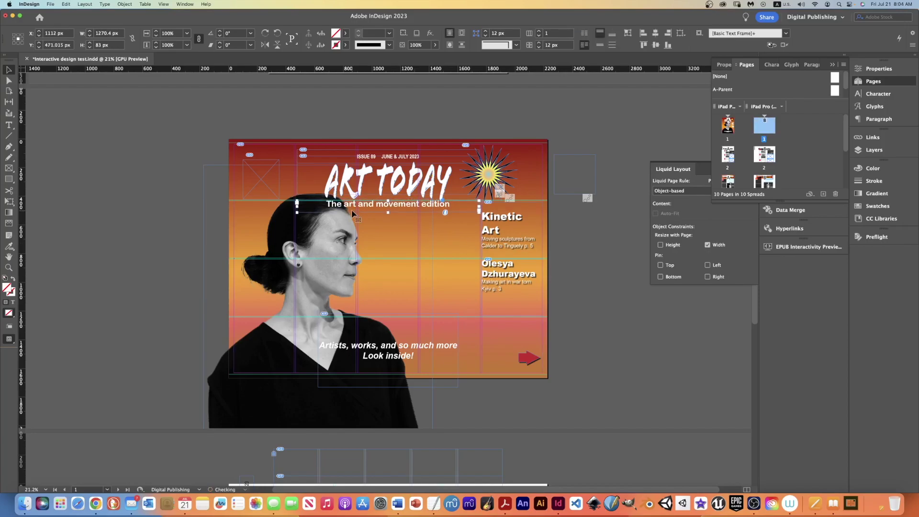
key("Down")
key("Down")
key("Down")
key("Down")
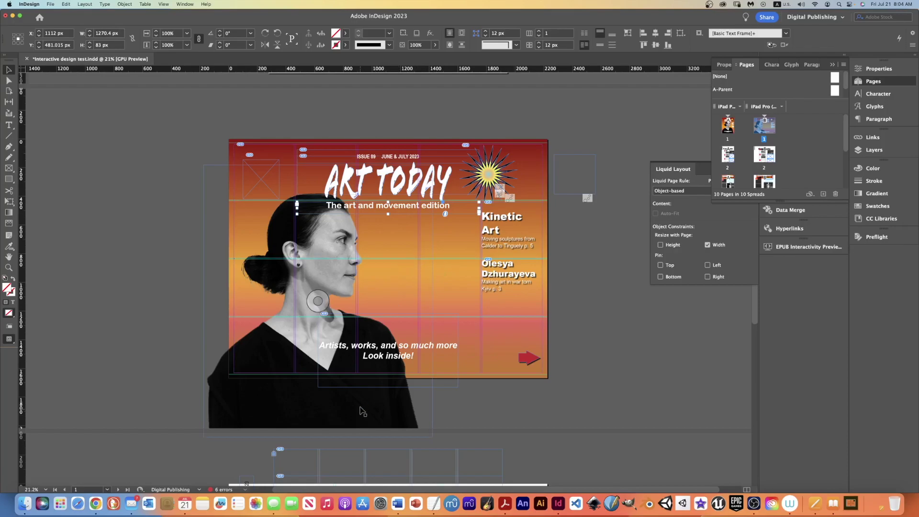
Move the tagline frame to the lower right, just above the red arrow
left_click(383, 359)
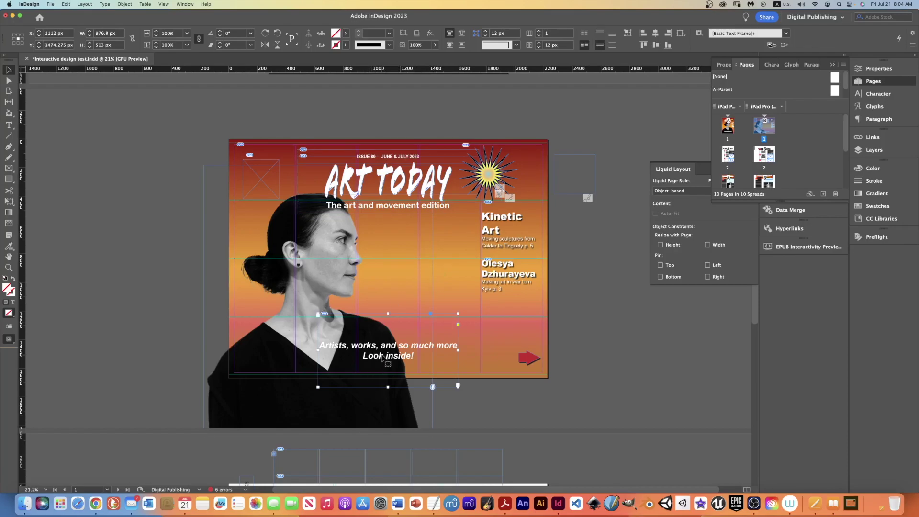
left_click_drag(383, 359, 479, 335)
left_click(585, 346)
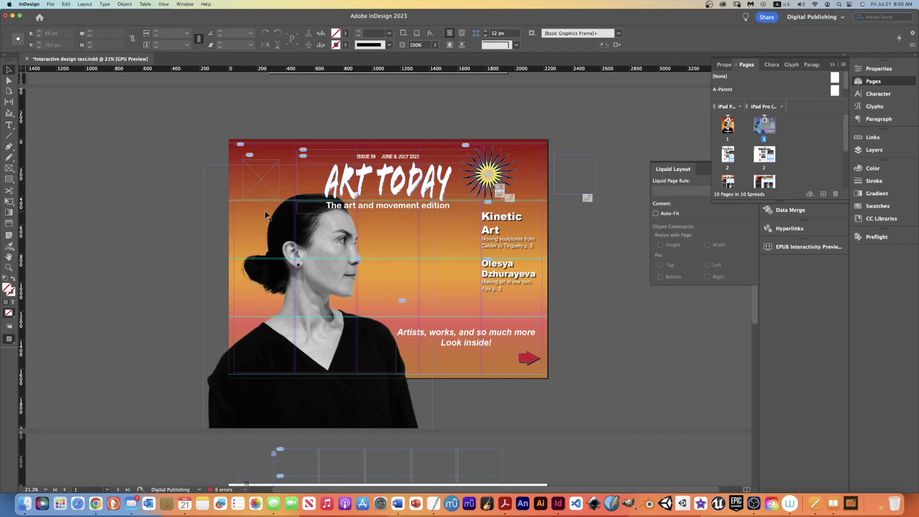
double_click(725, 129)
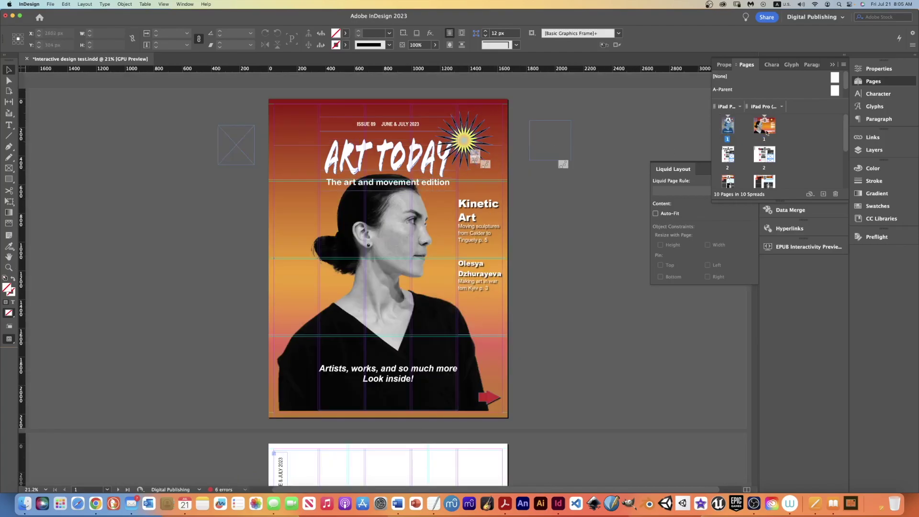
double_click(765, 127)
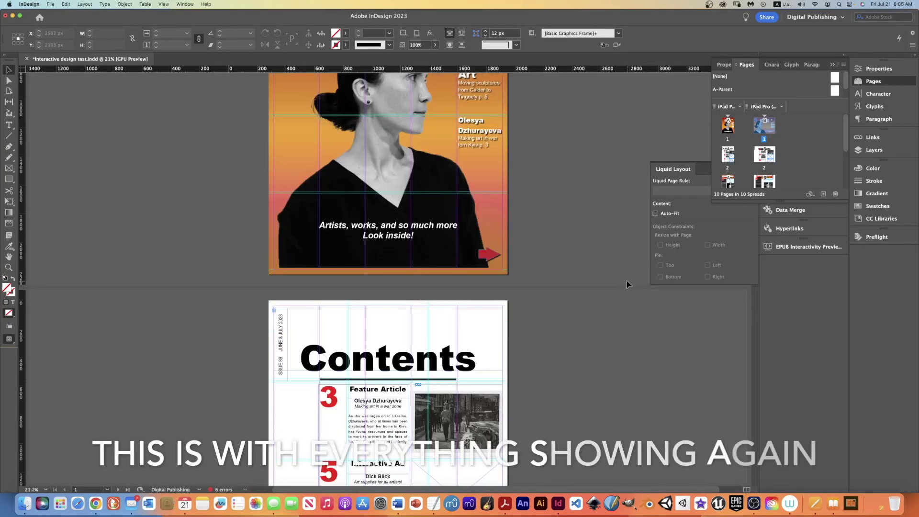
scroll(627, 280, "up", 5)
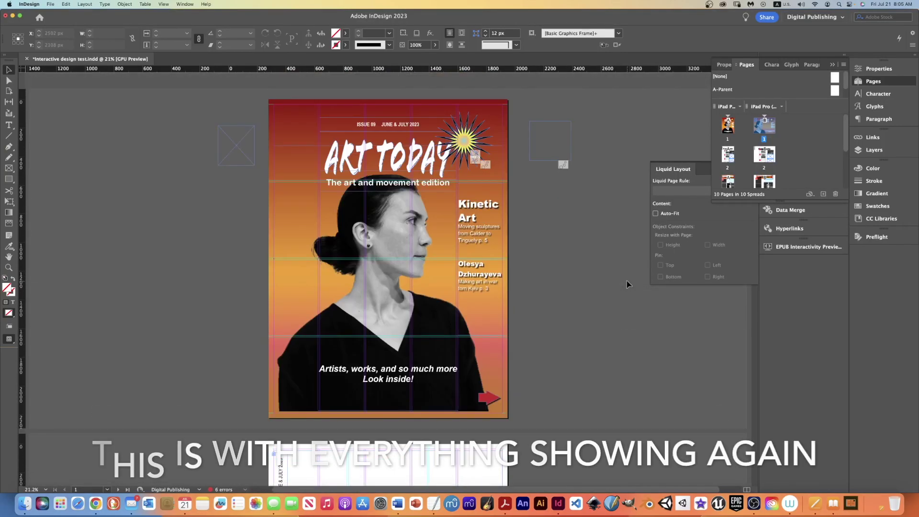
scroll(627, 280, "down", 6)
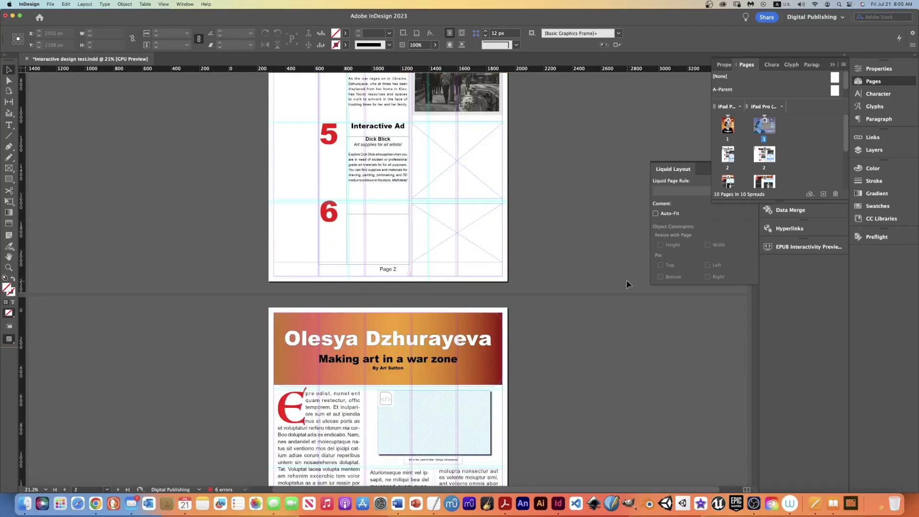
scroll(628, 280, "down", 20)
scroll(627, 281, "down", 20)
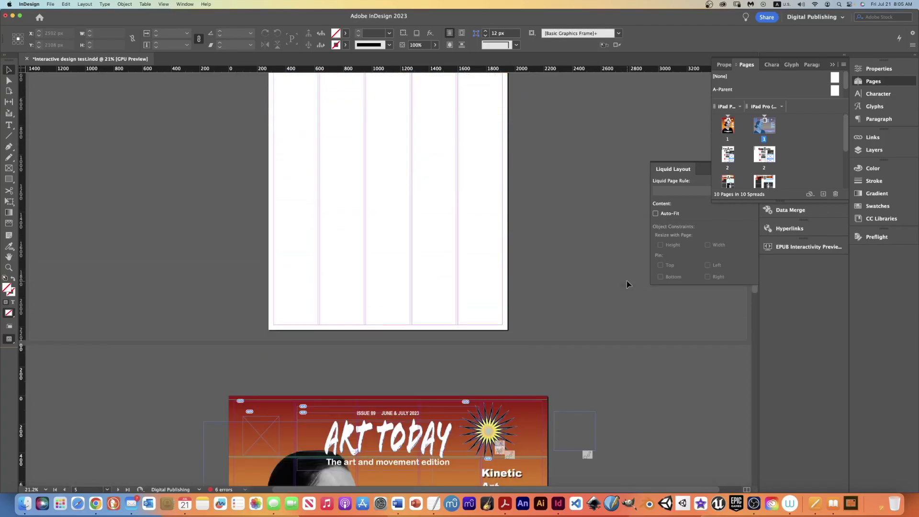
scroll(627, 280, "down", 12)
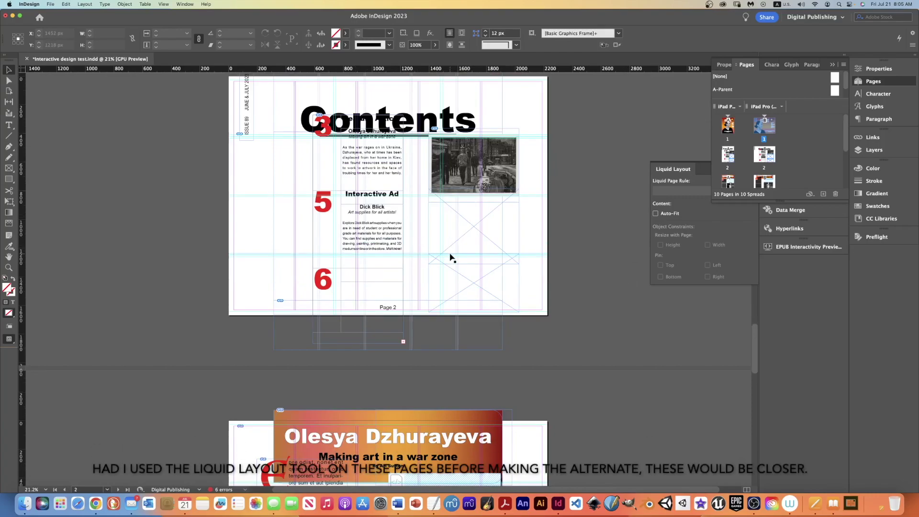
scroll(435, 258, "down", 5)
scroll(435, 257, "down", 4)
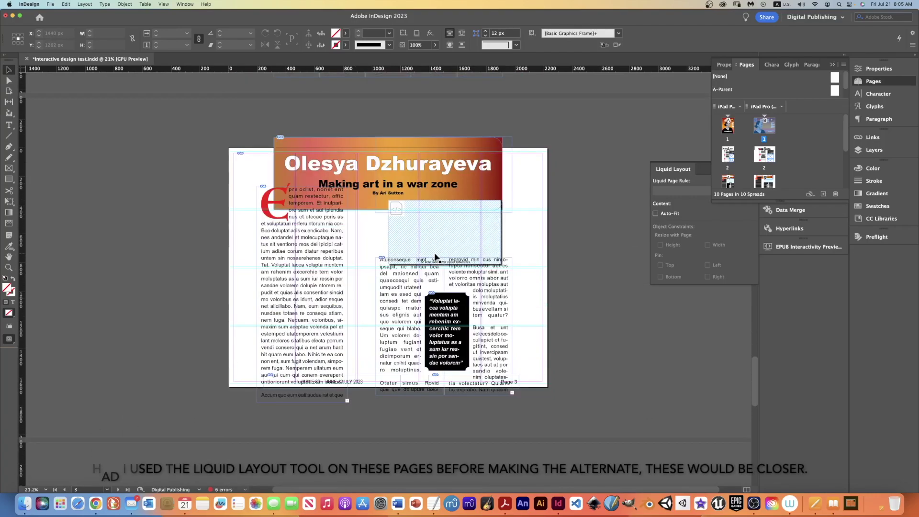
scroll(436, 258, "down", 5)
scroll(435, 257, "down", 6)
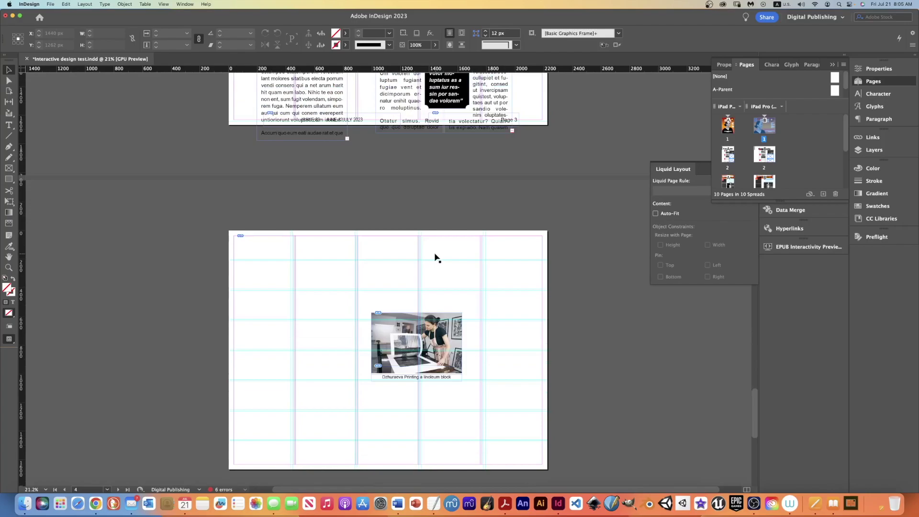
scroll(435, 257, "up", 7)
scroll(435, 257, "up", 12)
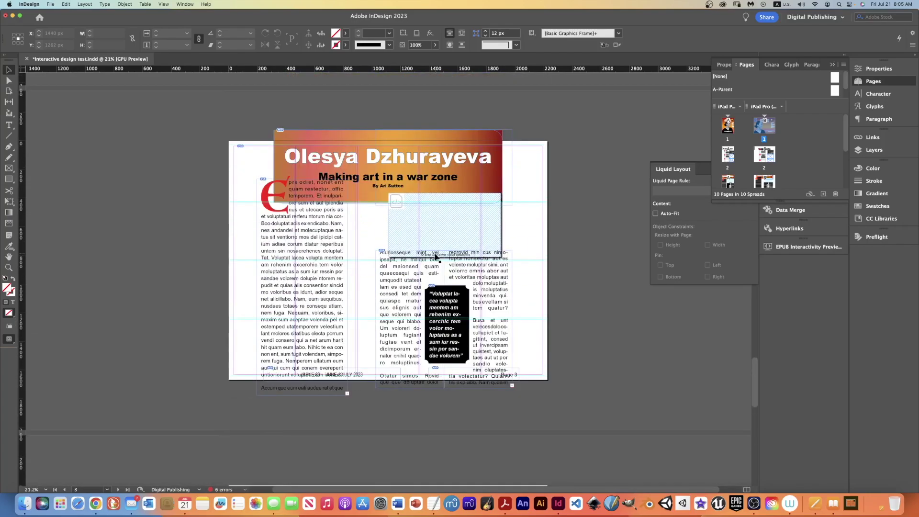
scroll(435, 257, "down", 5)
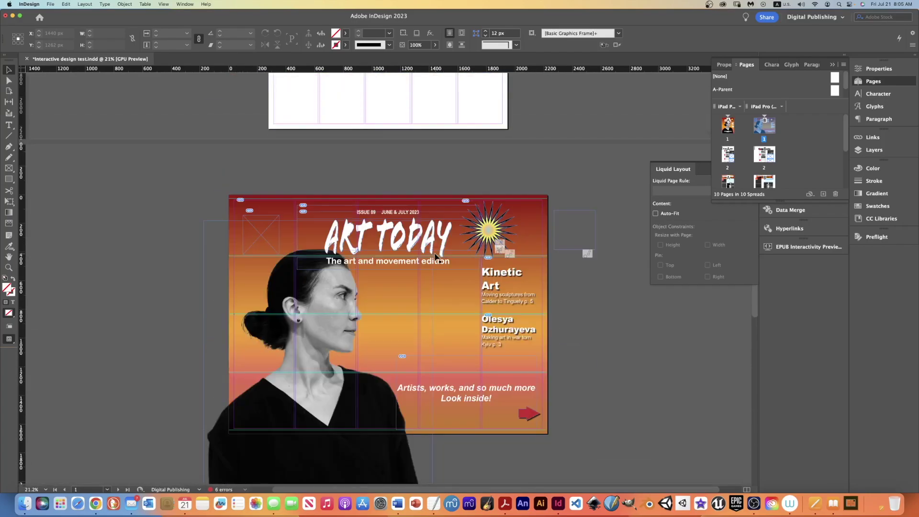